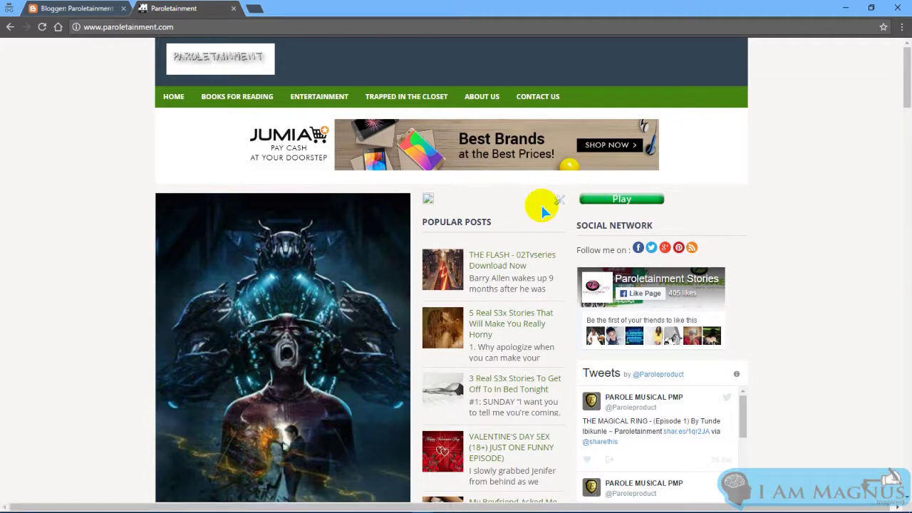
- Scroll through the live Paroletainment blog's popular posts, categories and tweet widgets
click(906, 86)
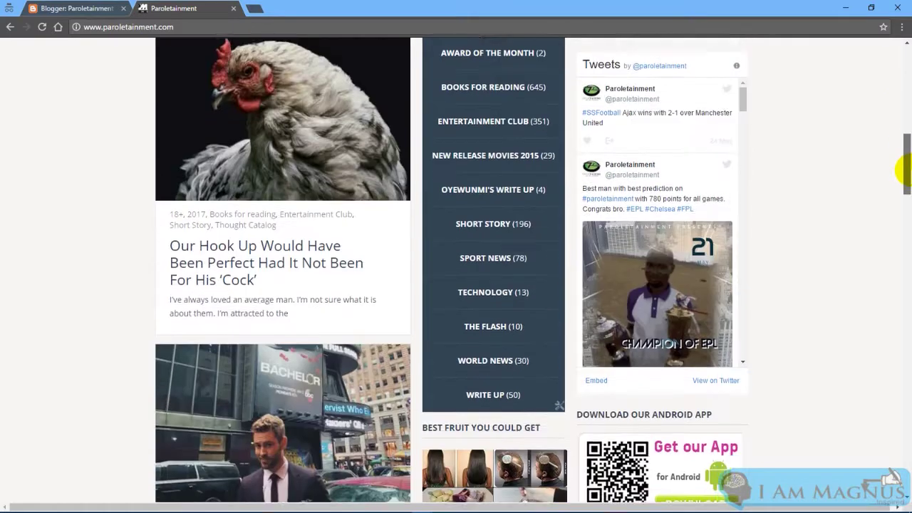
drag(904, 148, 902, 168)
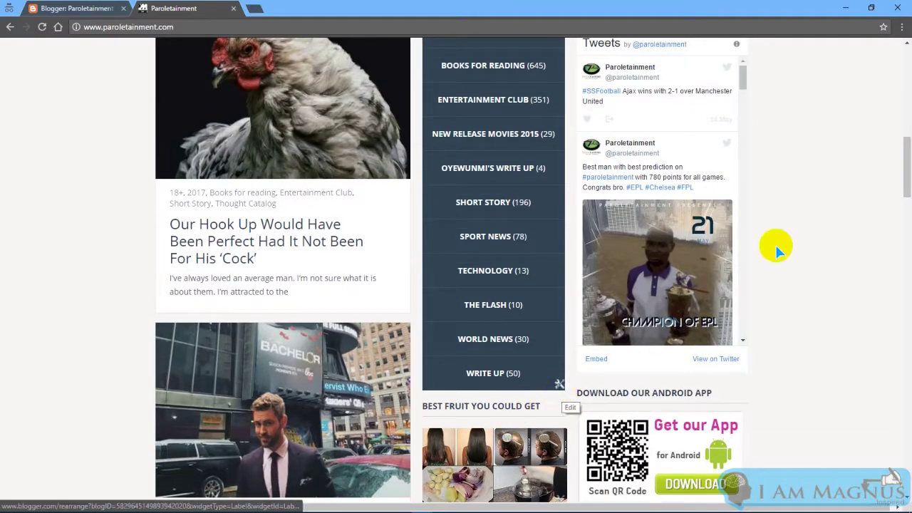
mouse_move(904, 183)
mouse_down()
mouse_move(906, 153)
mouse_move(865, 151)
mouse_up()
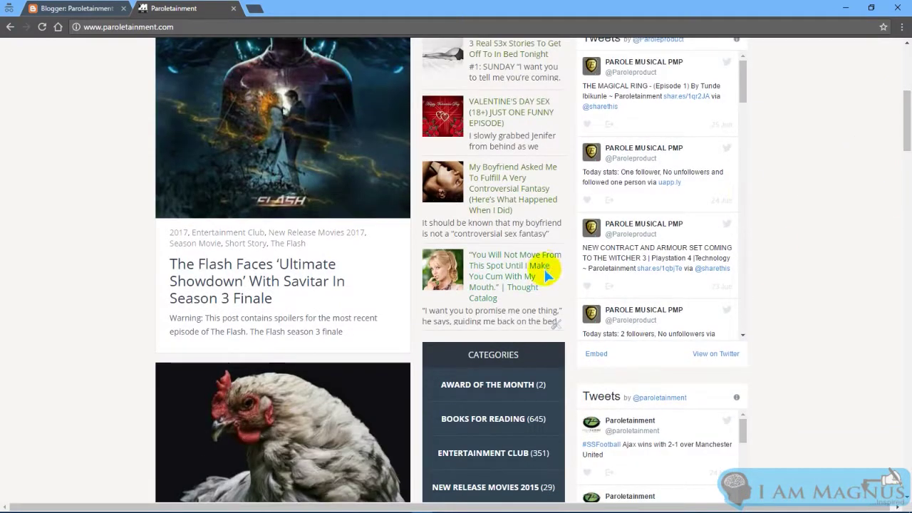
drag(903, 117, 900, 75)
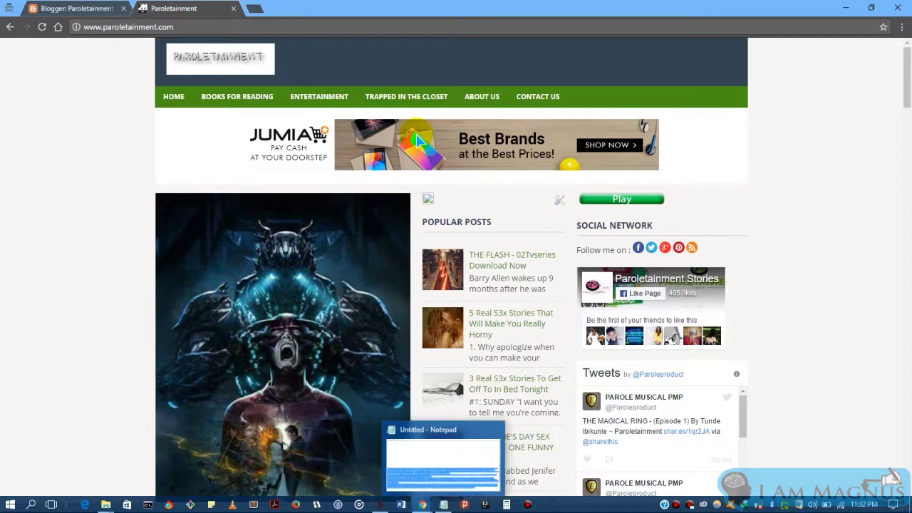
- Open the Paroletainment theme's Edit HTML code editor and place focus inside the code
click(114, 8)
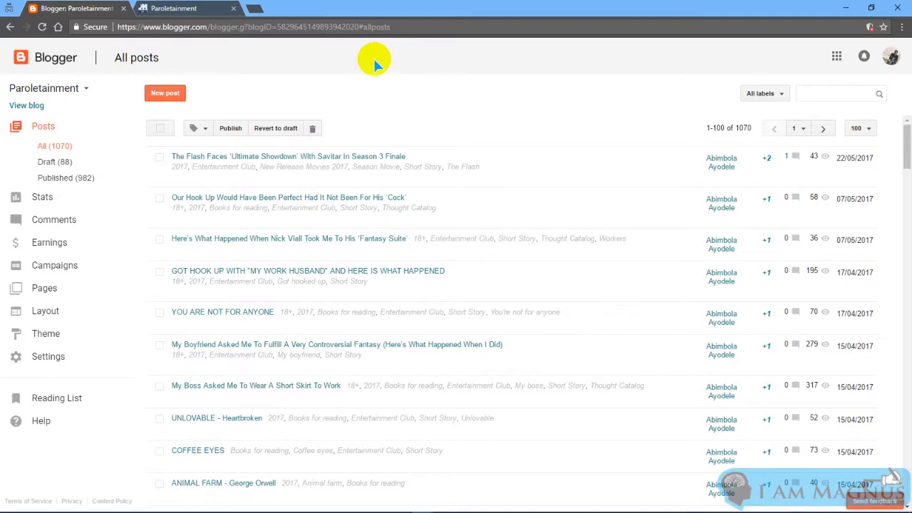
click(39, 335)
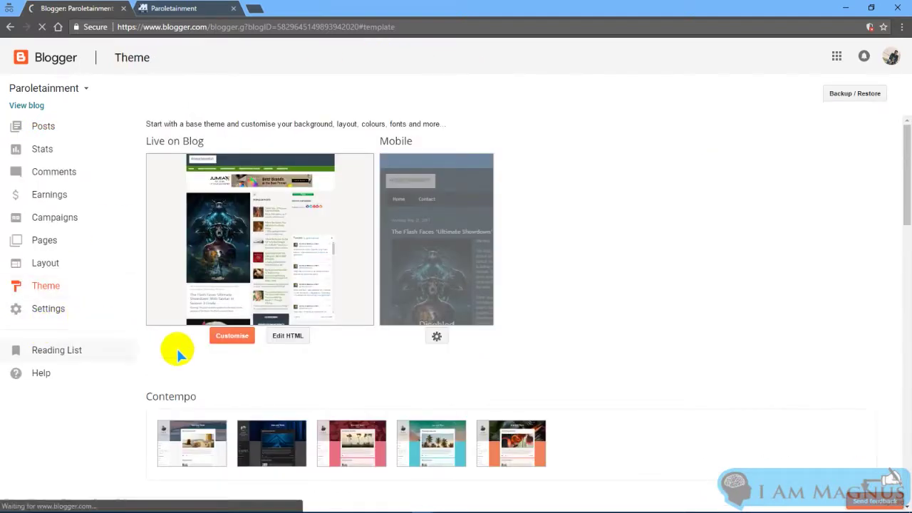
click(281, 340)
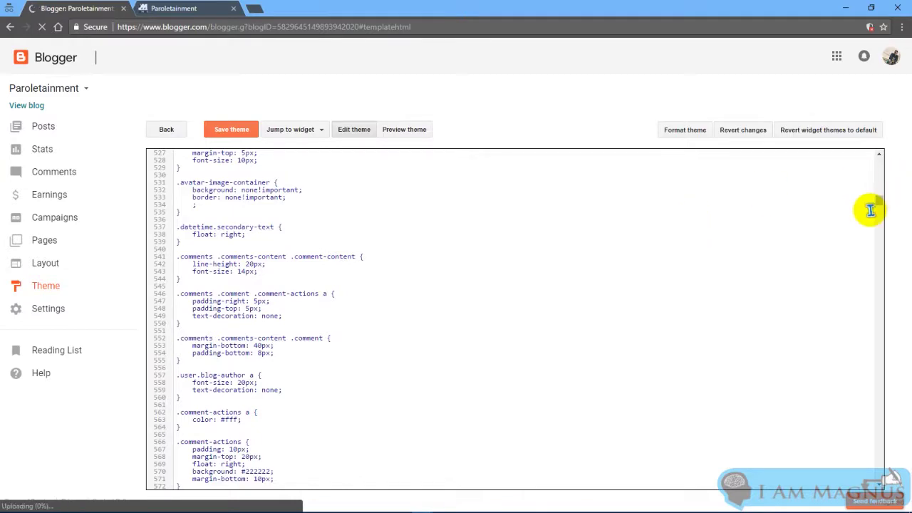
drag(880, 205, 880, 155)
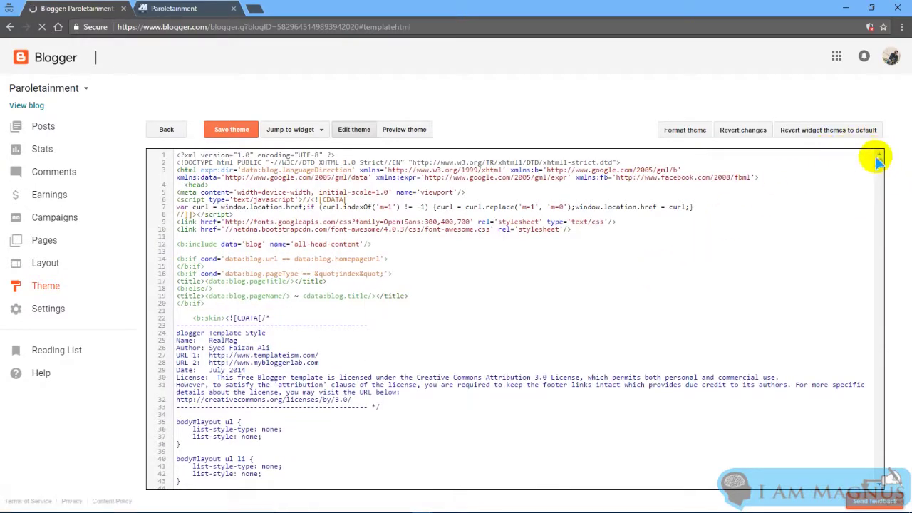
drag(880, 163, 880, 182)
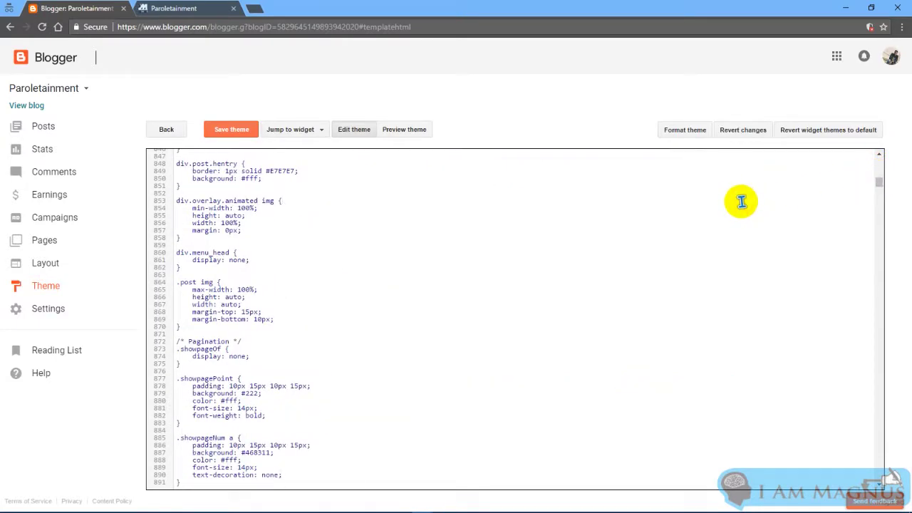
click(742, 202)
- Search the theme code for 'quickedit' and step to the second match
key(ctrl+f)
text(quickedit)
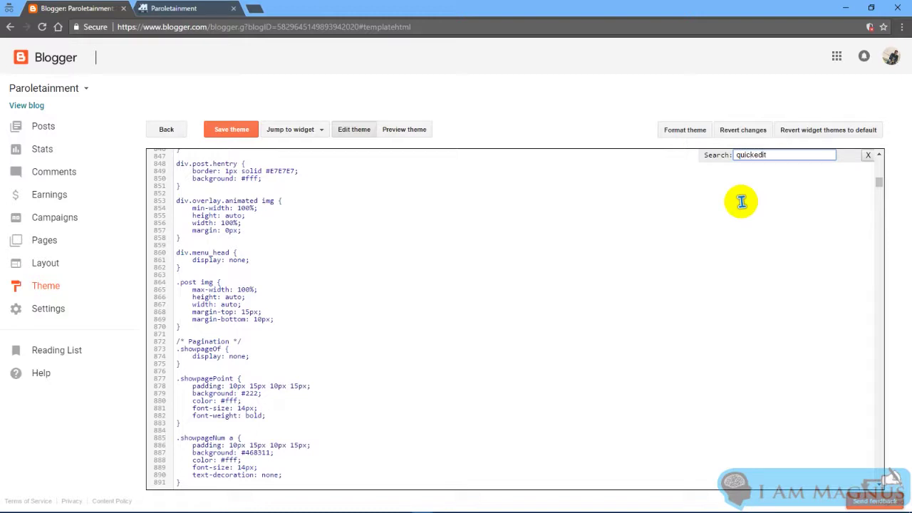
key(Return)
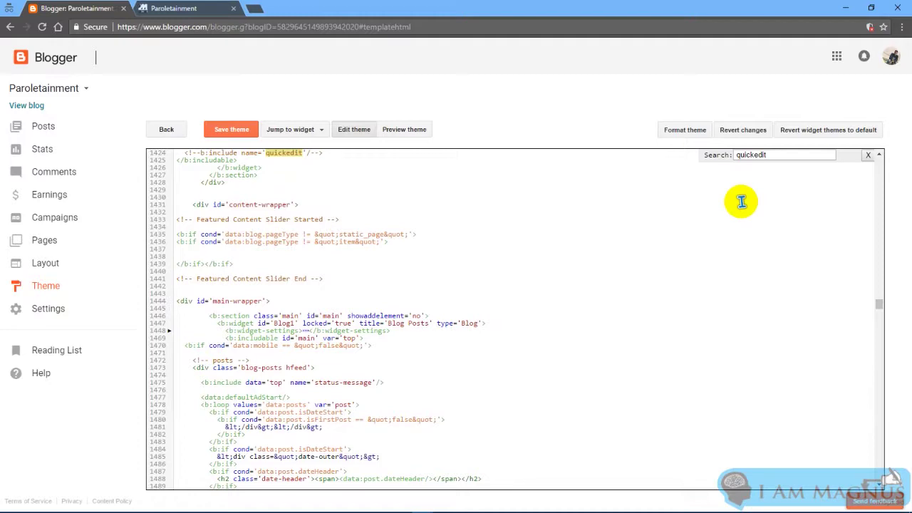
key(Return)
key(Return)
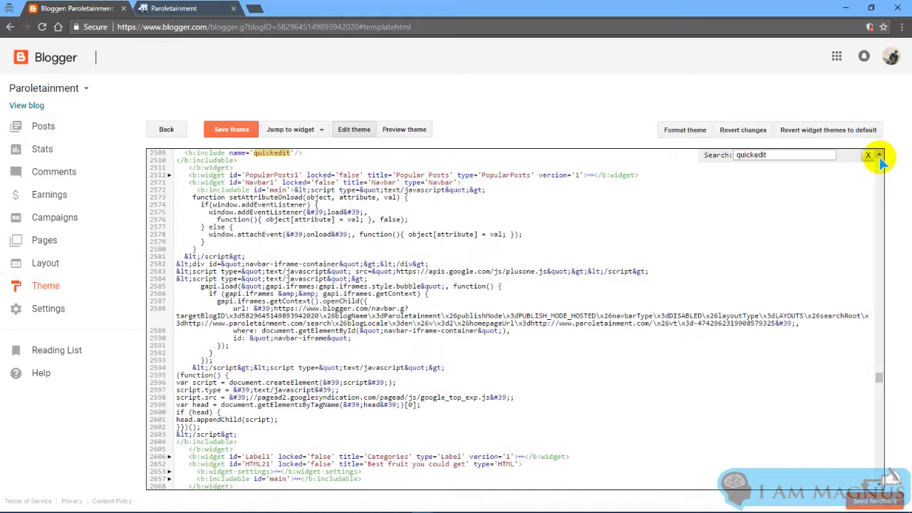
- Compare the wrench icons on the live blog with the theme code, then return to the editor
click(184, 8)
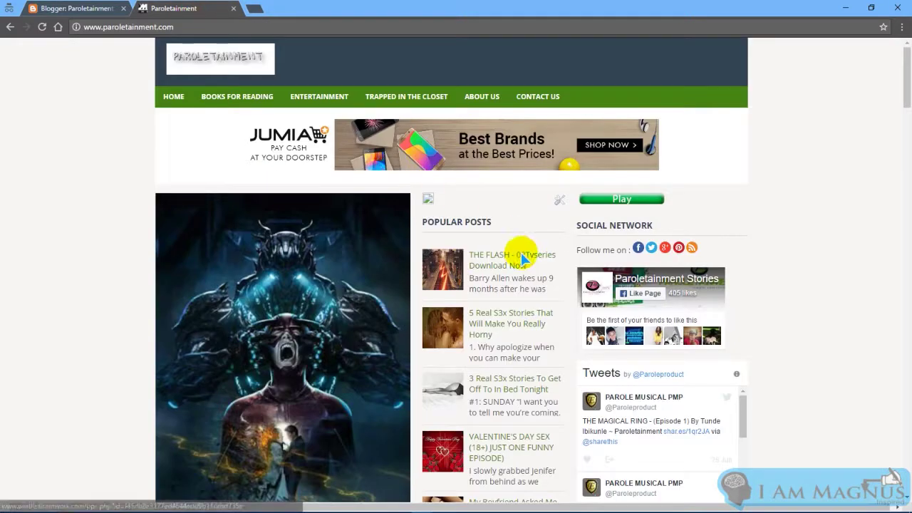
click(99, 7)
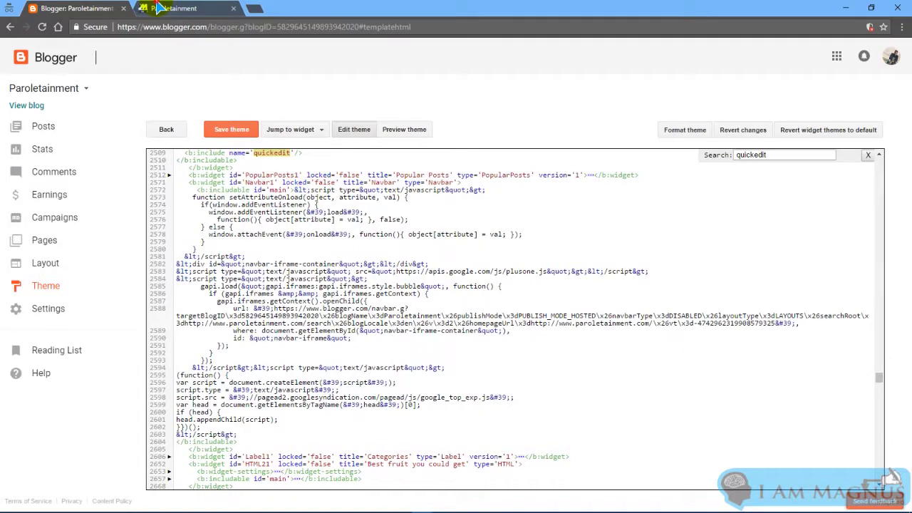
click(163, 7)
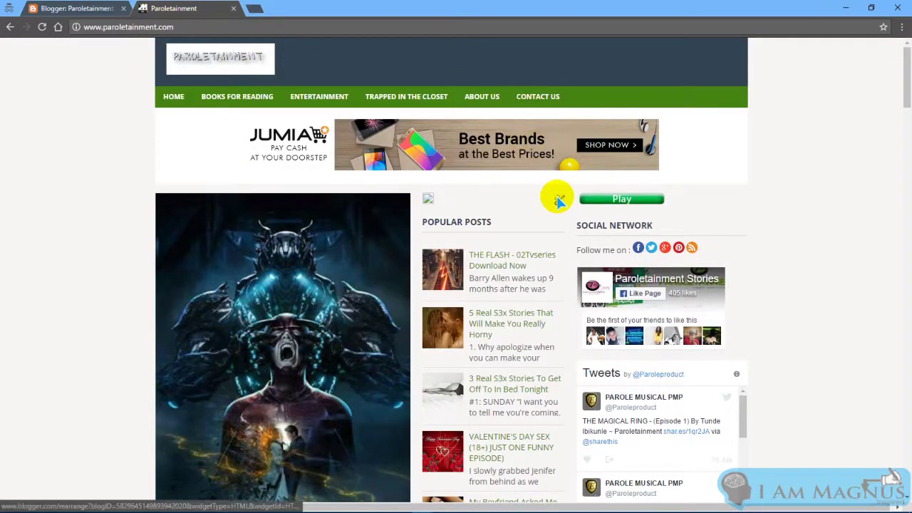
click(70, 8)
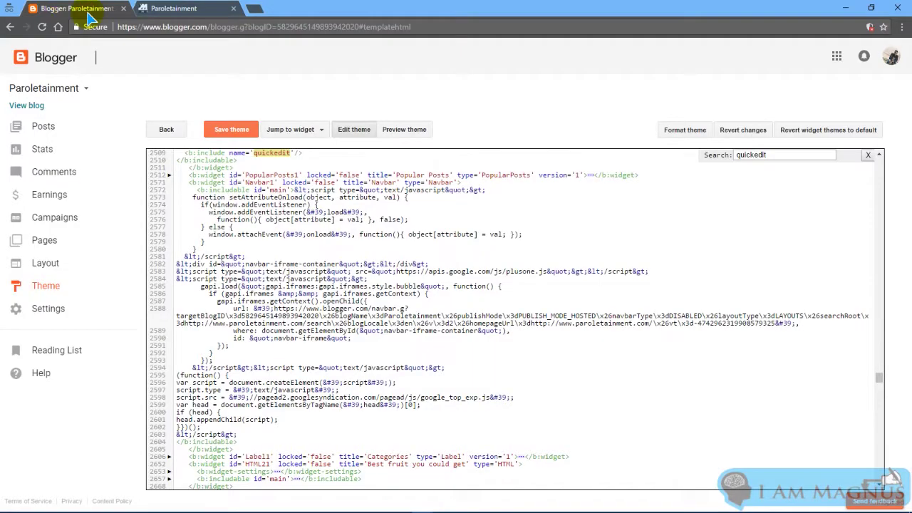
click(880, 154)
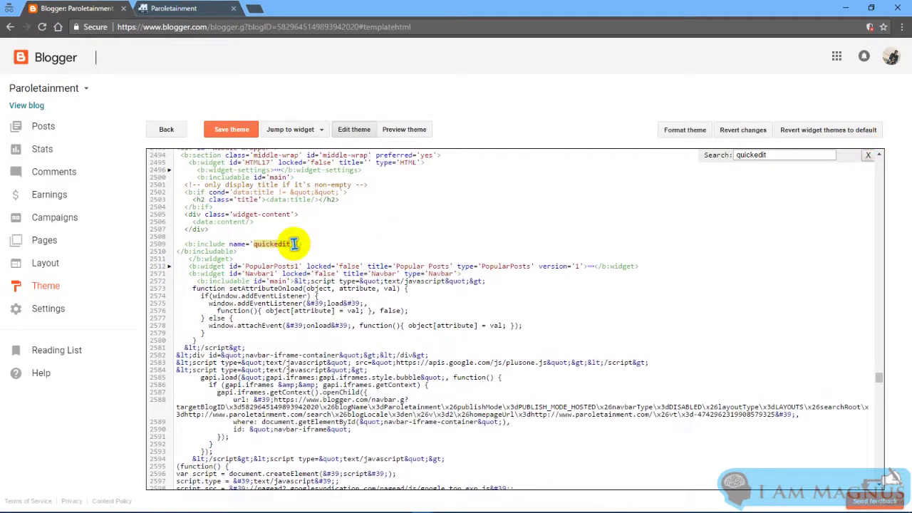
- Wrap the HTML17 widget's quickedit include on line 2509 in <!-- --> comment markers
click(189, 243)
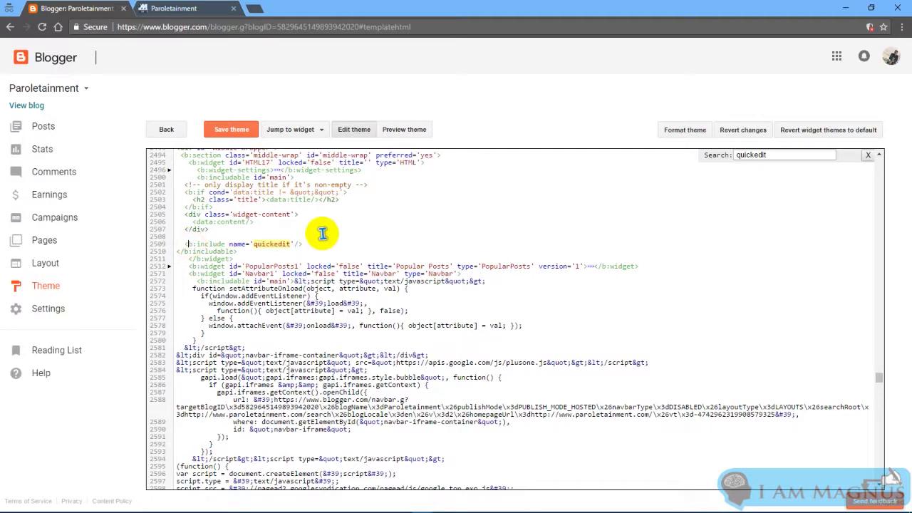
text(!)
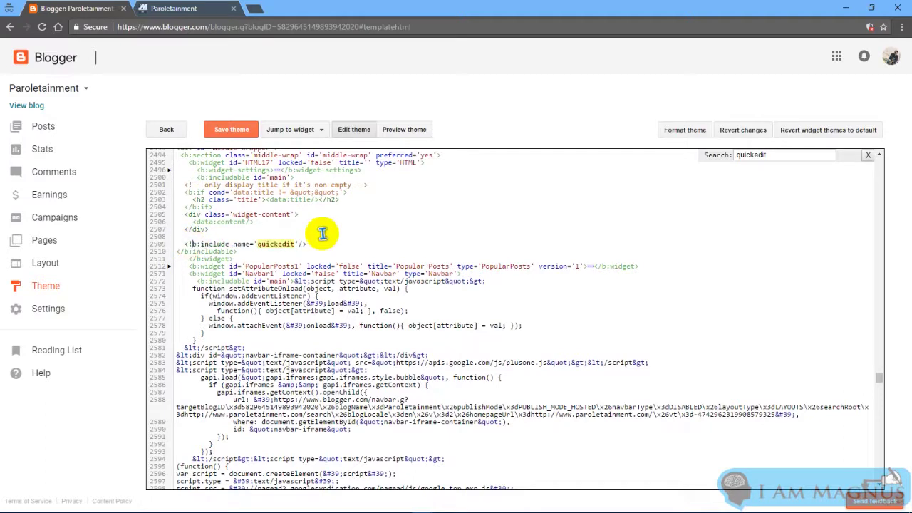
text(--)
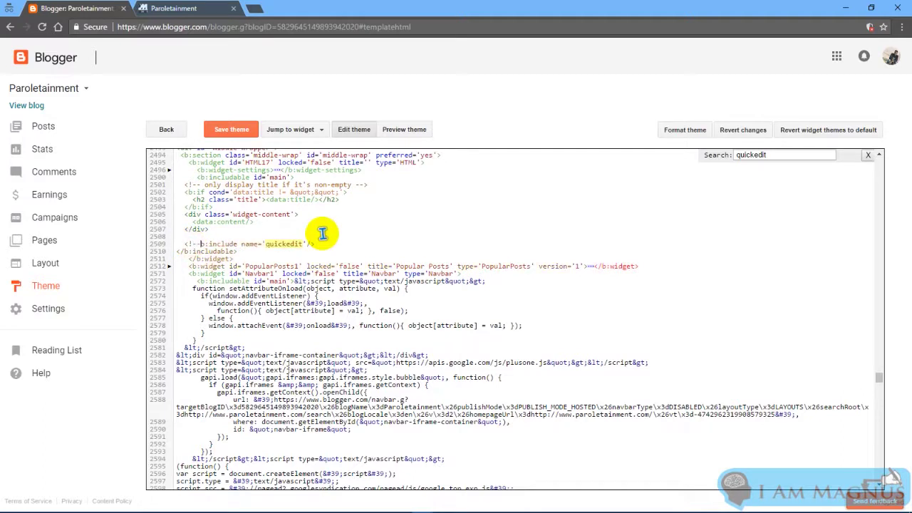
click(314, 245)
text(--)
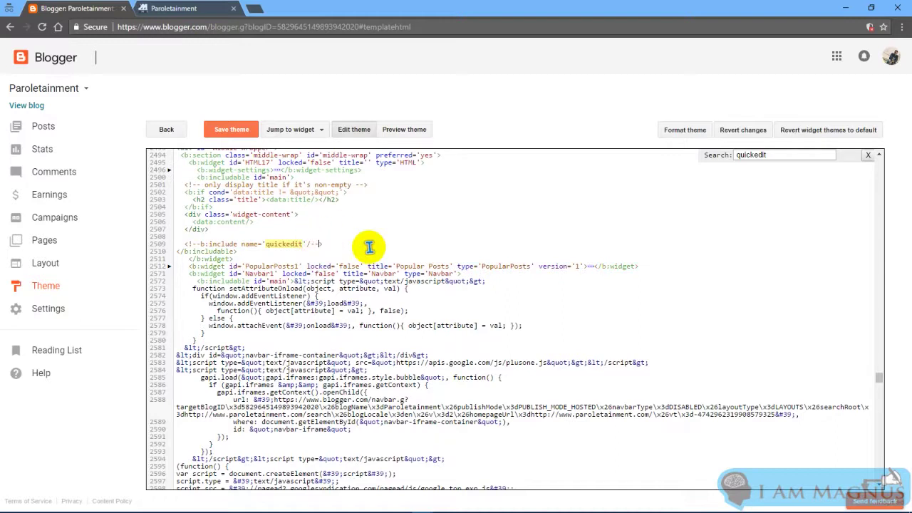
click(332, 243)
drag(254, 250, 178, 244)
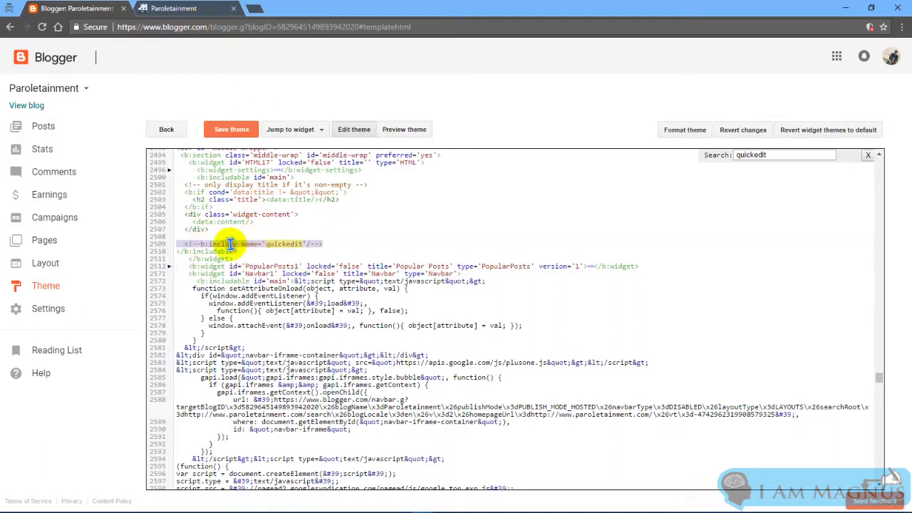
click(271, 242)
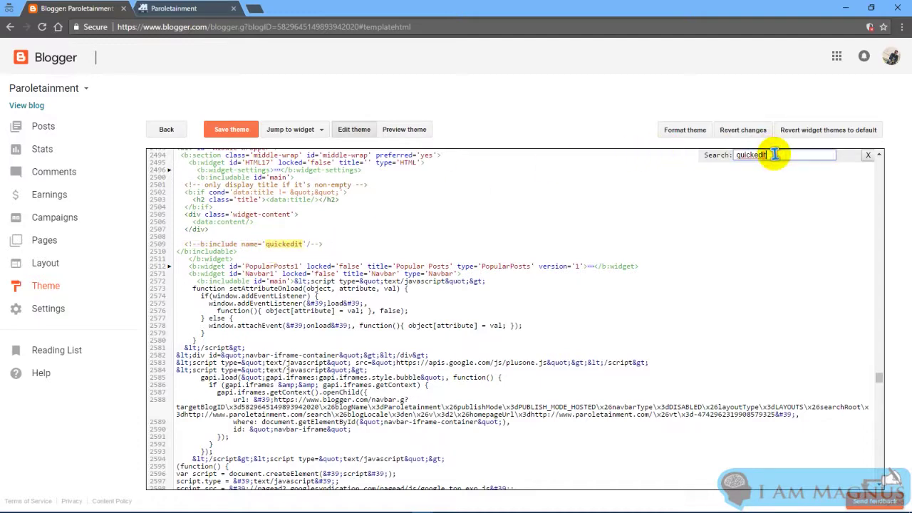
- Jump to the next match and wrap the line 2567 quickedit include, before the Navbar widget, in <!-- -->
key(Return)
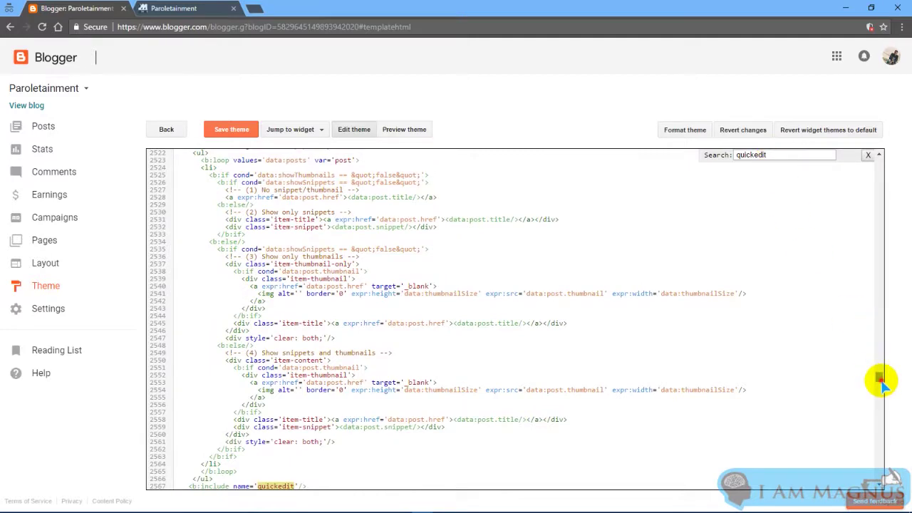
scroll(882, 385, down, 5)
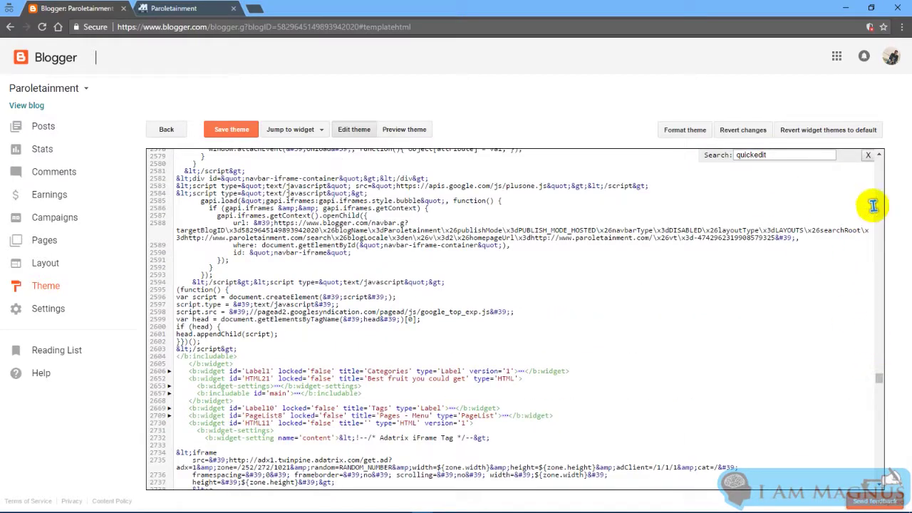
scroll(882, 161, up, 5)
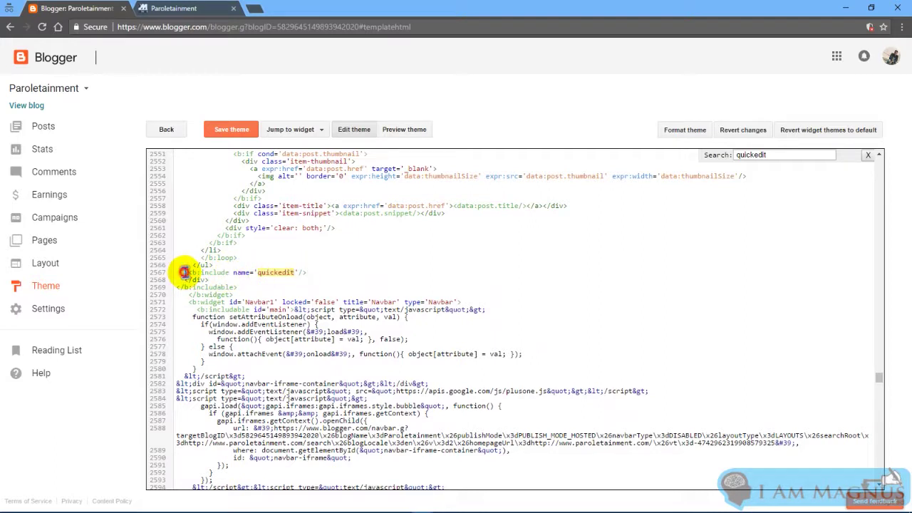
drag(187, 272, 312, 272)
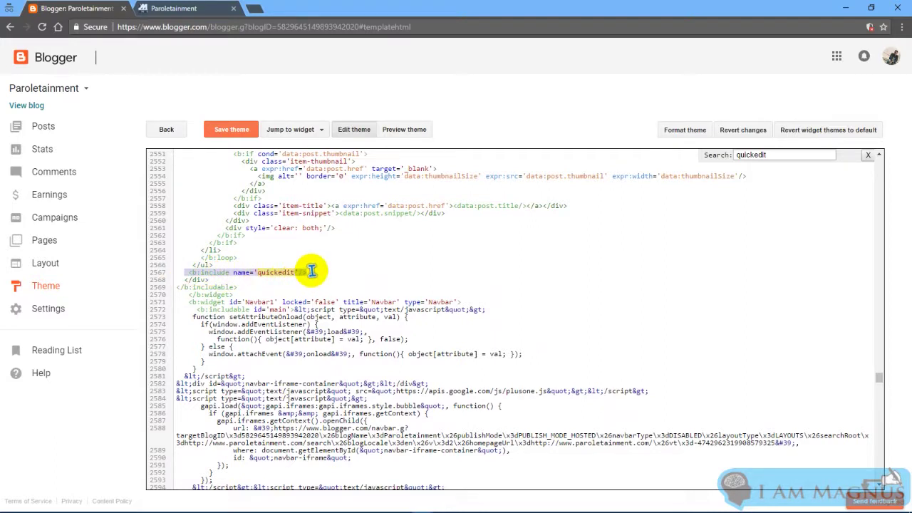
click(311, 271)
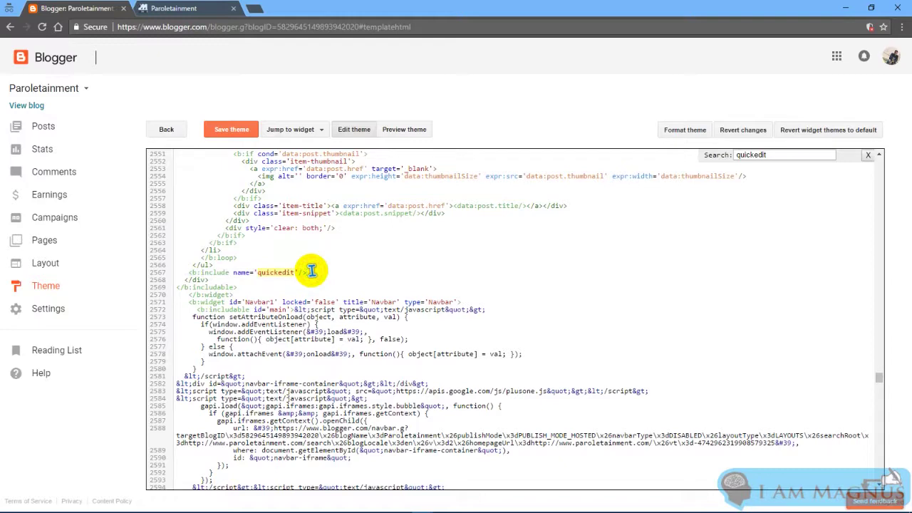
click(193, 273)
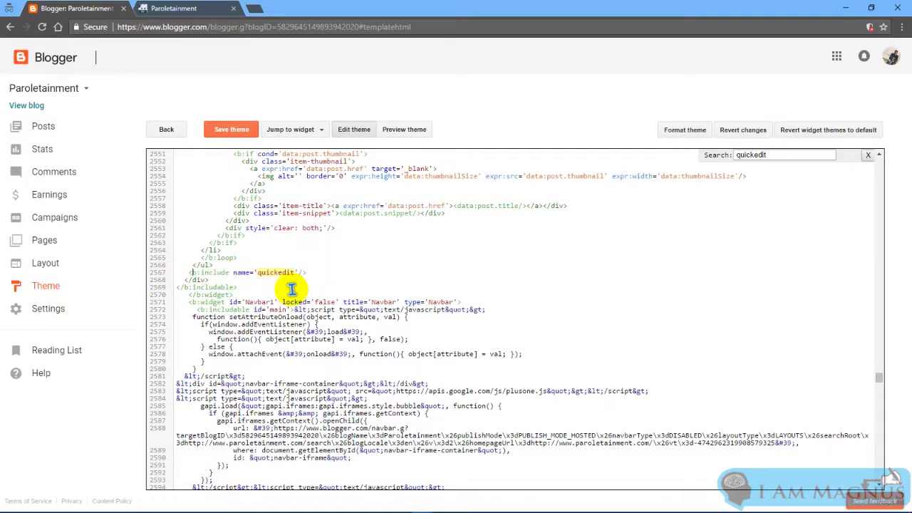
text(!)
scroll(292, 289, down, 1)
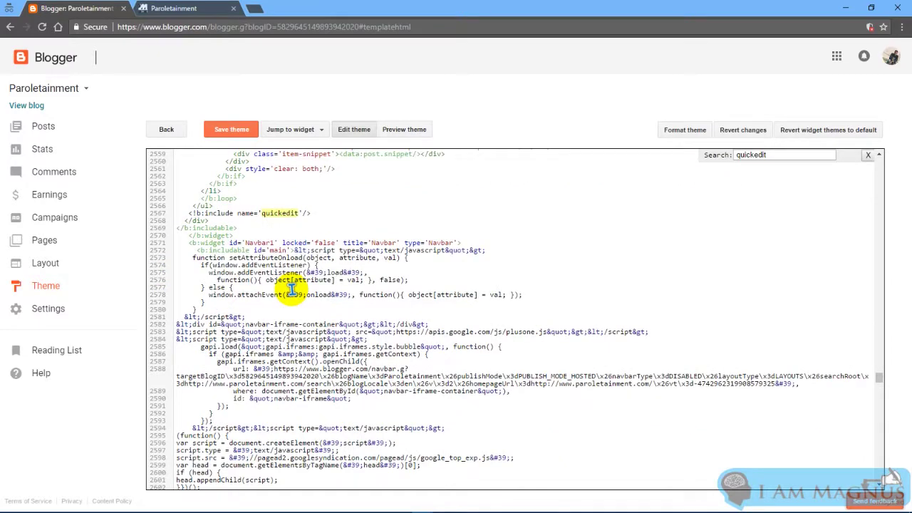
text(--)
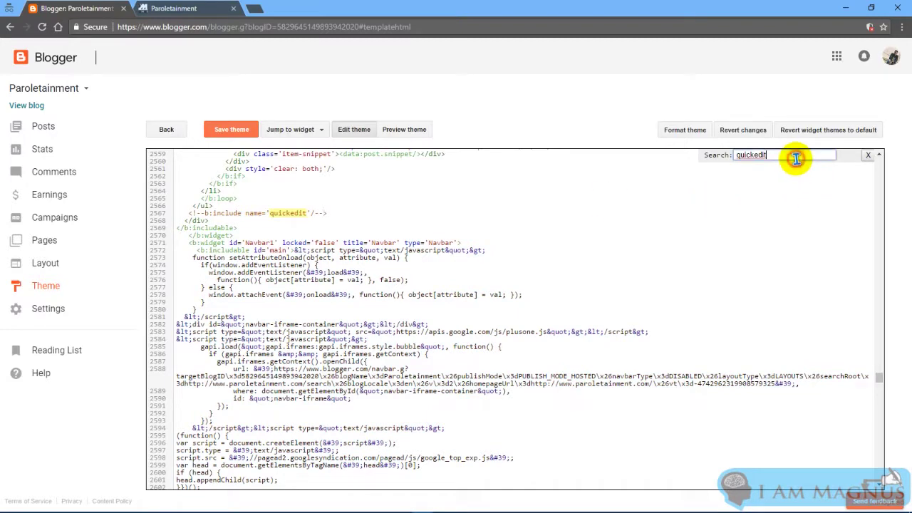
- Comment out the Categories label widget's quickedit include on line 2648
key(Return)
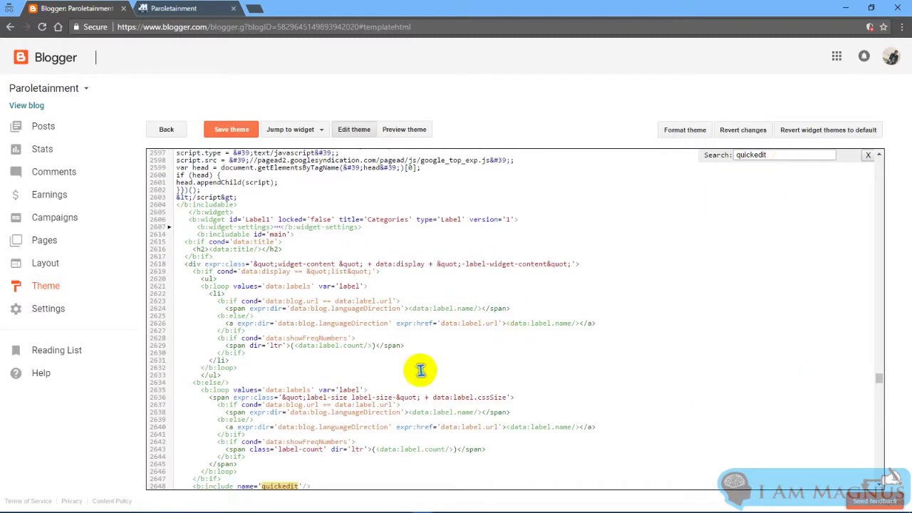
click(197, 485)
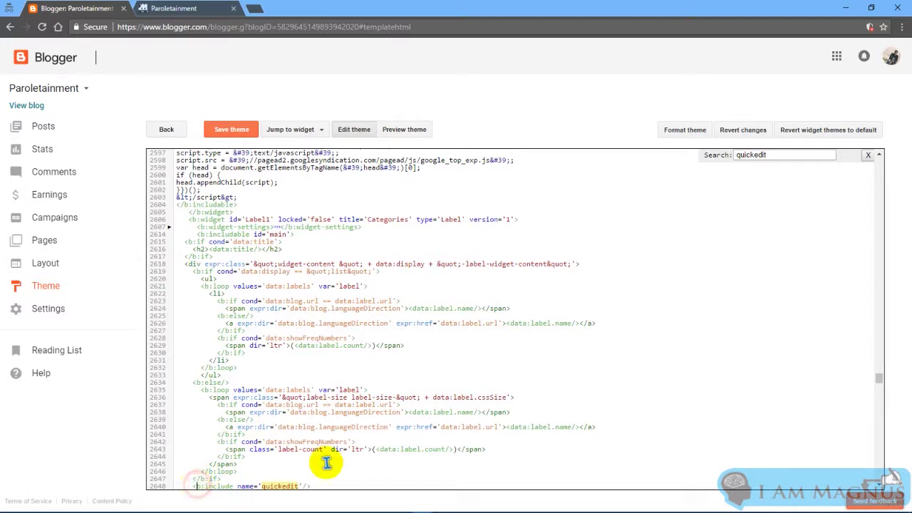
text(!)
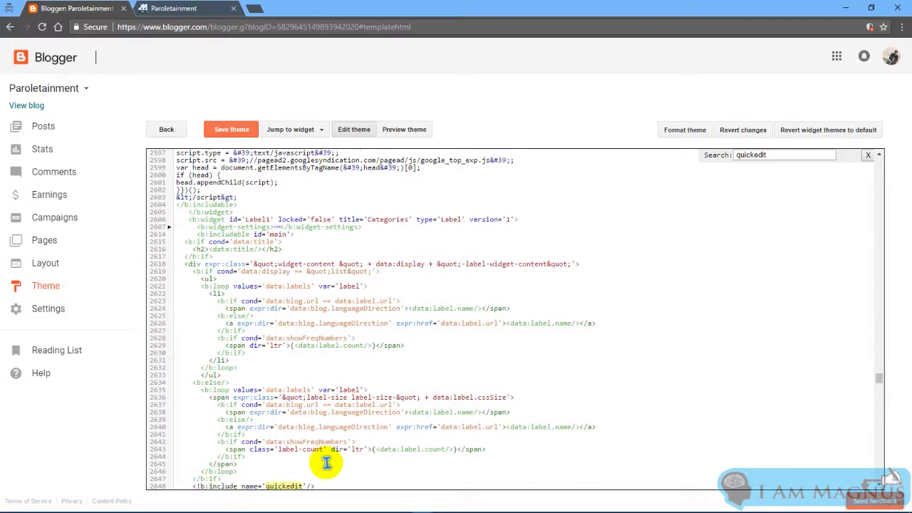
text(--)
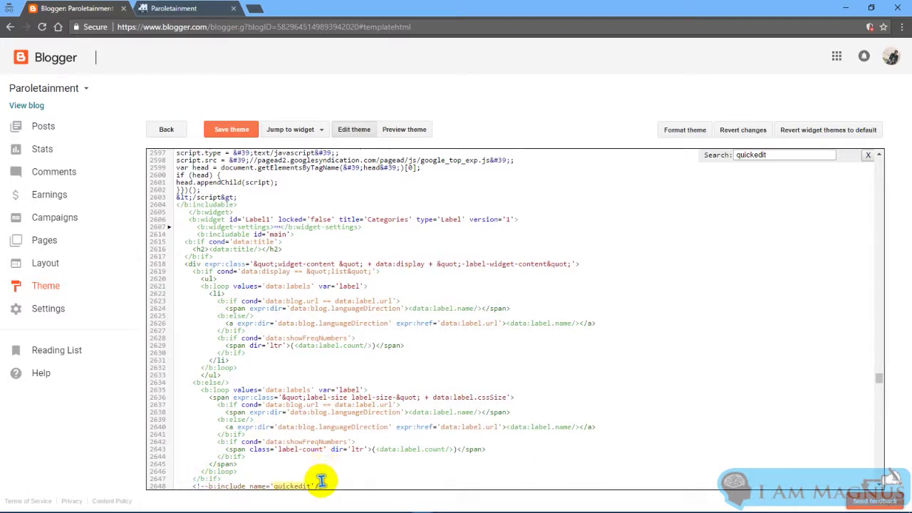
click(322, 486)
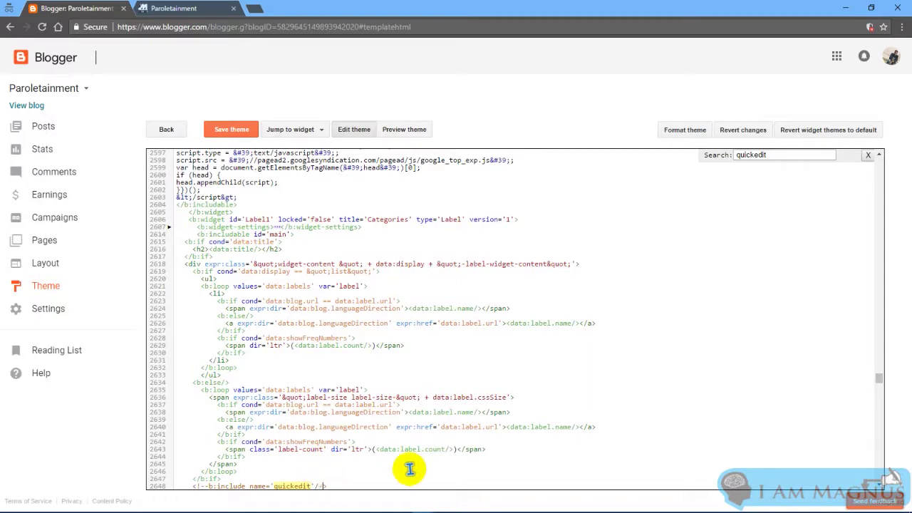
- Jump ahead and comment out the Followers widget's quickedit include on line 3190
click(802, 158)
key(Return)
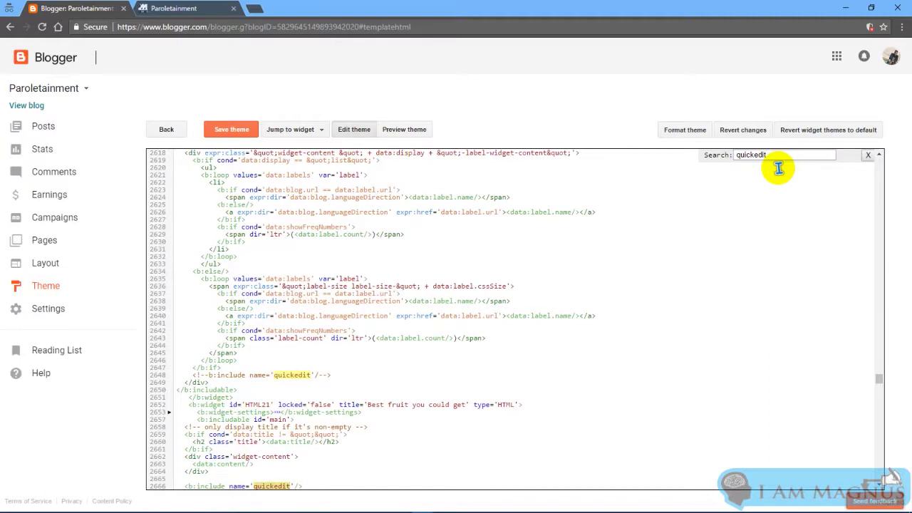
key(Return)
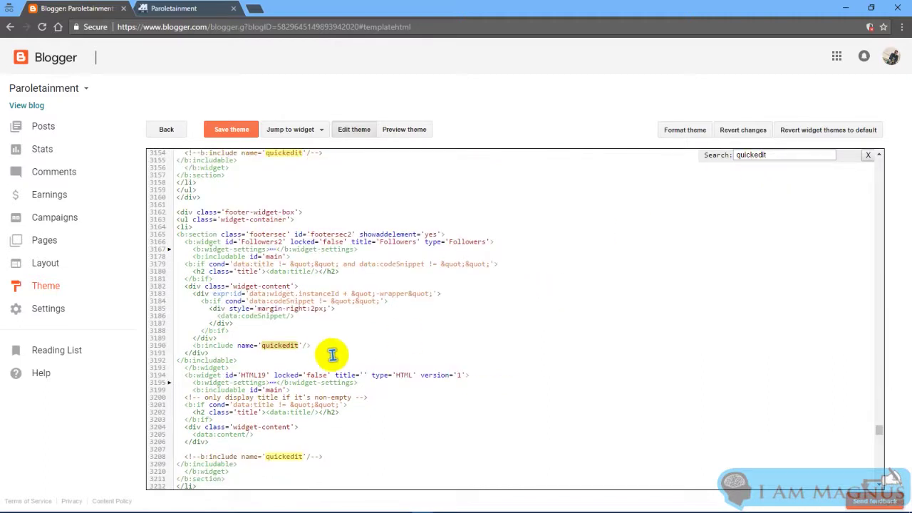
click(306, 346)
text(--)
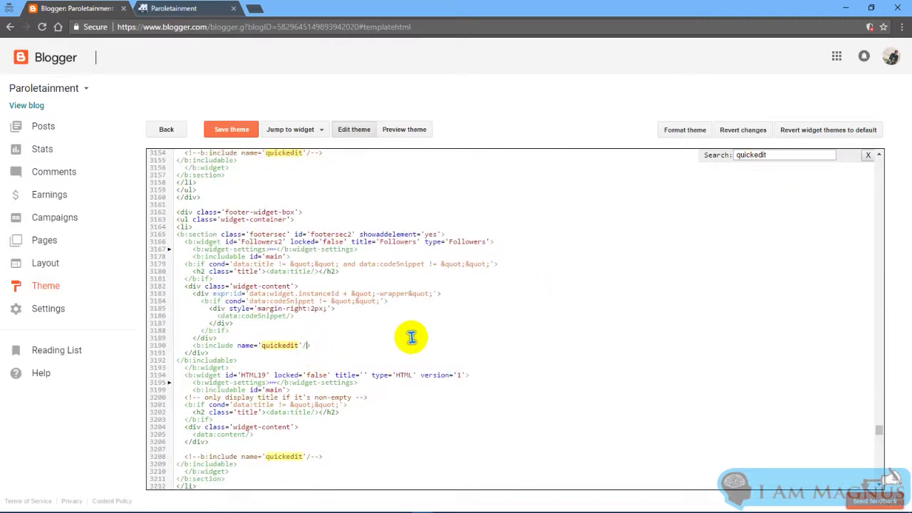
click(197, 345)
text(!--)
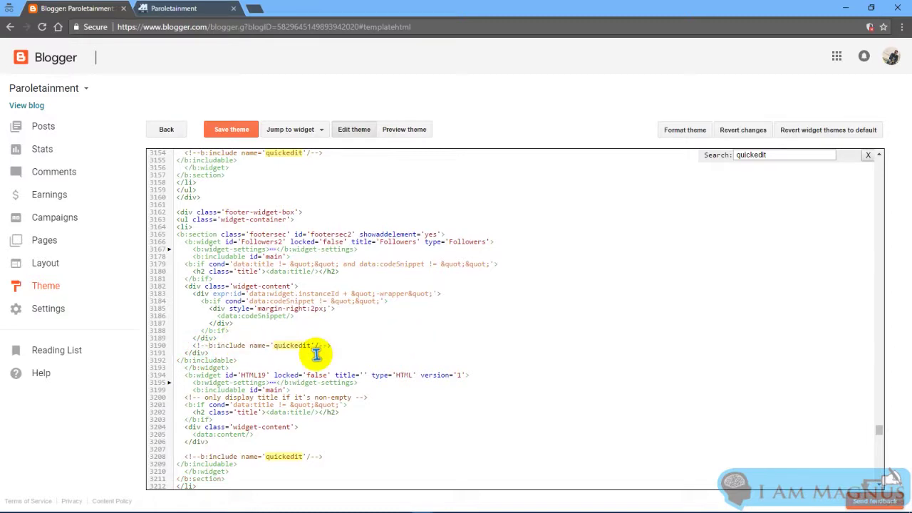
- Cycle through the remaining quickedit matches, leaving the postQuickEdit includable unchanged, until wrapping back to line 2509
click(791, 157)
key(Return)
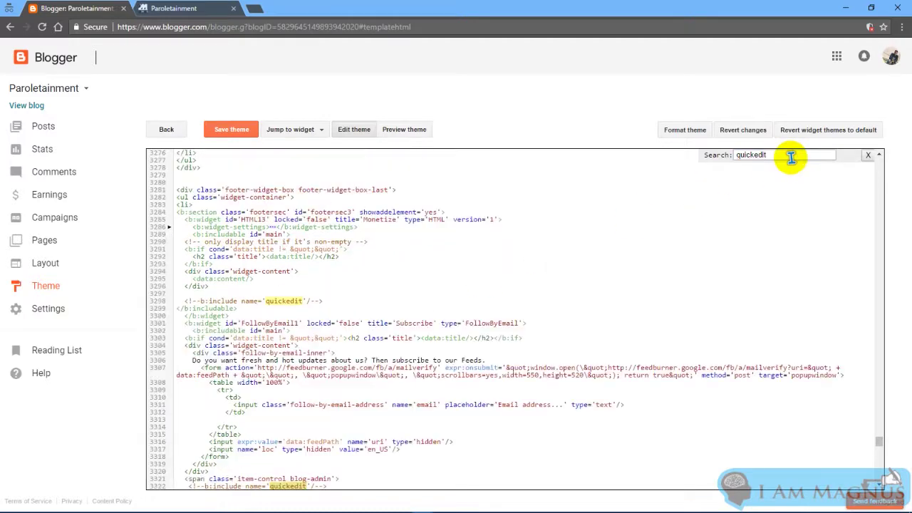
key(Return)
key(Return)
key(Return)
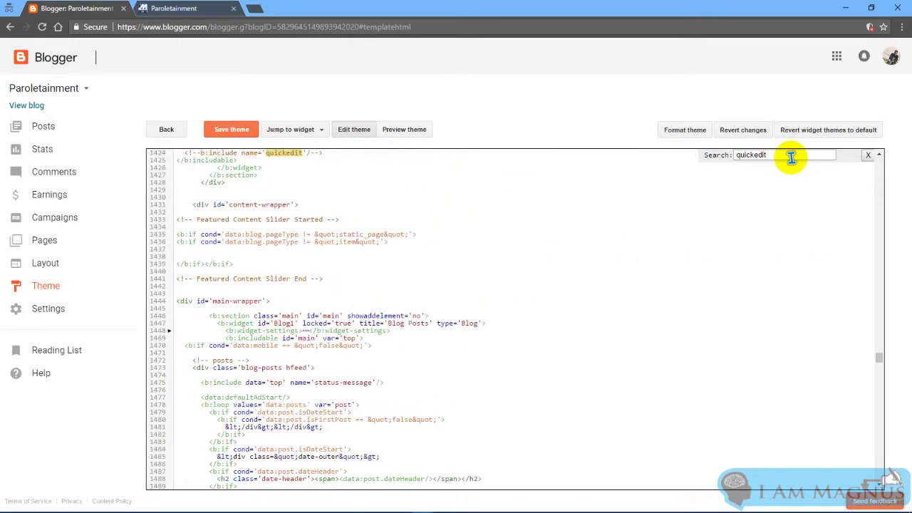
key(Return)
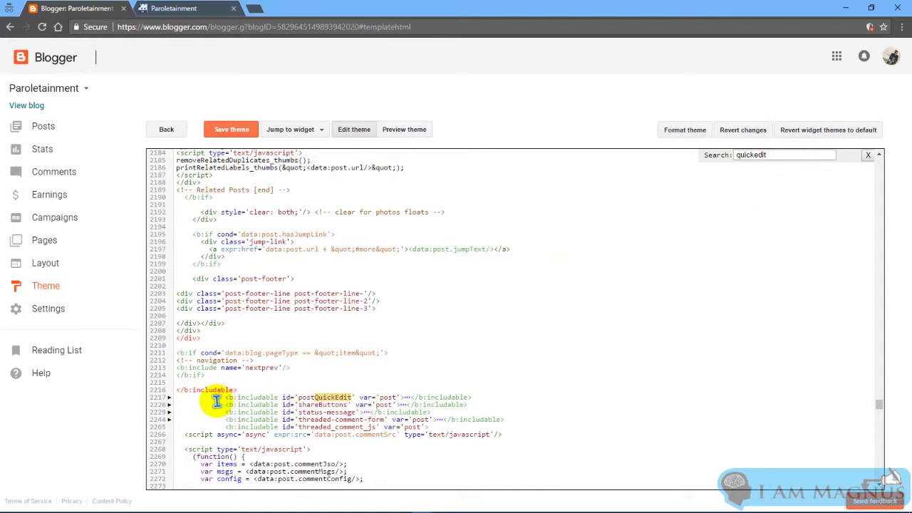
drag(222, 397, 314, 397)
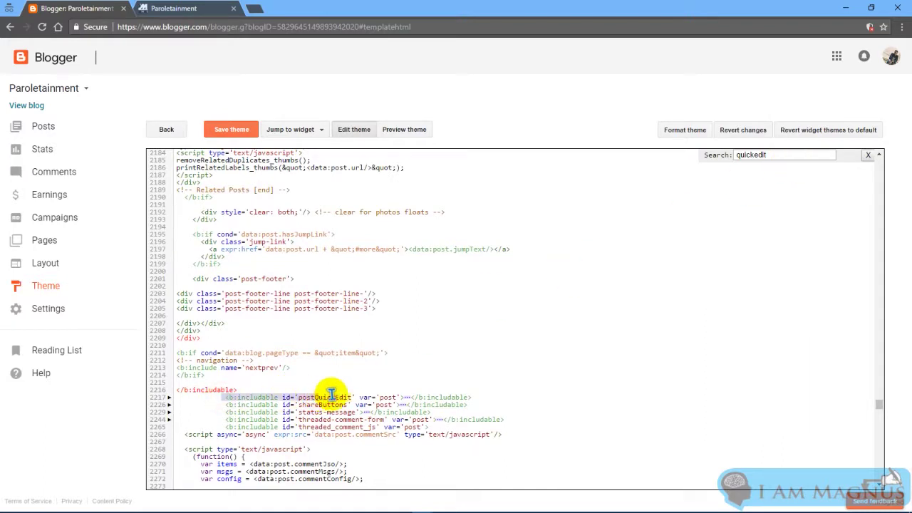
click(323, 397)
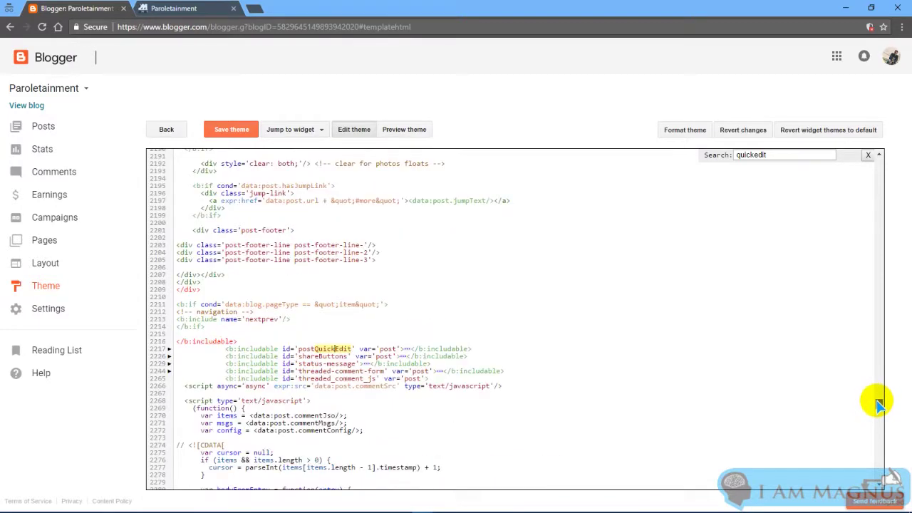
drag(878, 405, 878, 406)
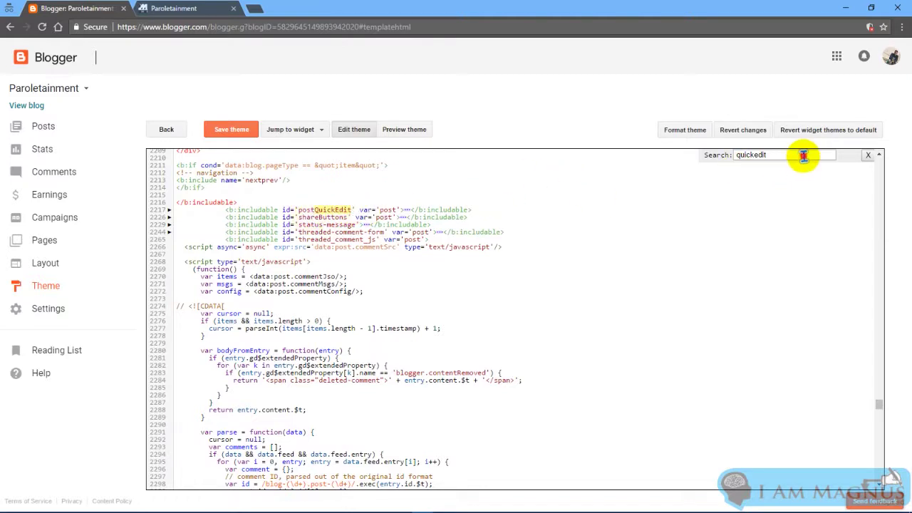
key(Return)
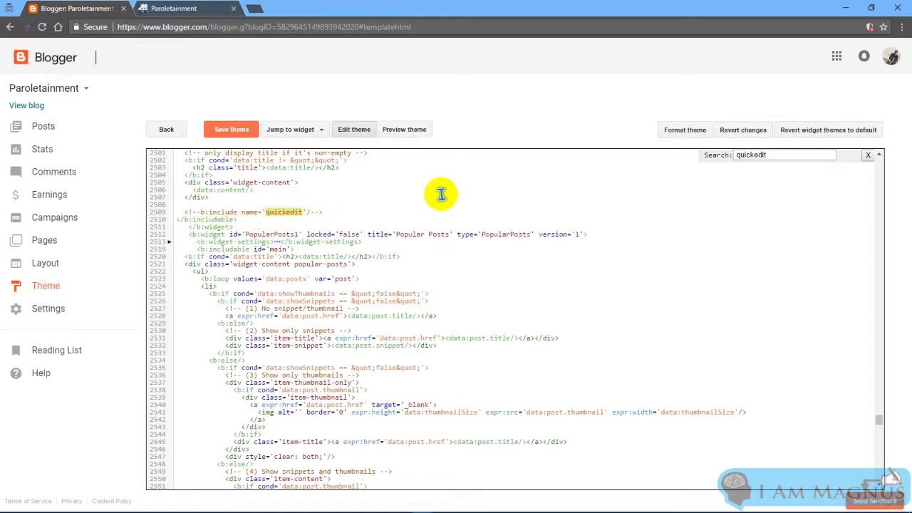
- Save the edited theme with Save theme
click(244, 135)
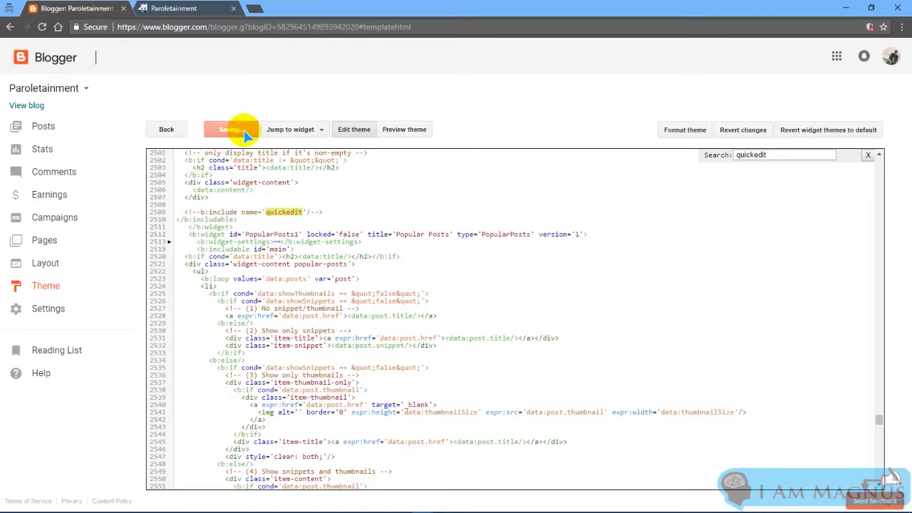
- Reload the live Paroletainment blog and scroll to check the wrench icons are gone
click(212, 8)
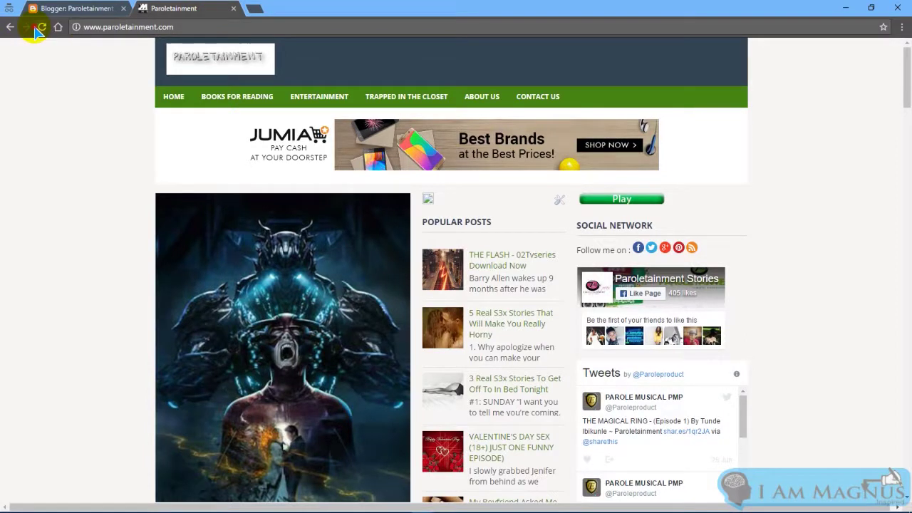
click(40, 28)
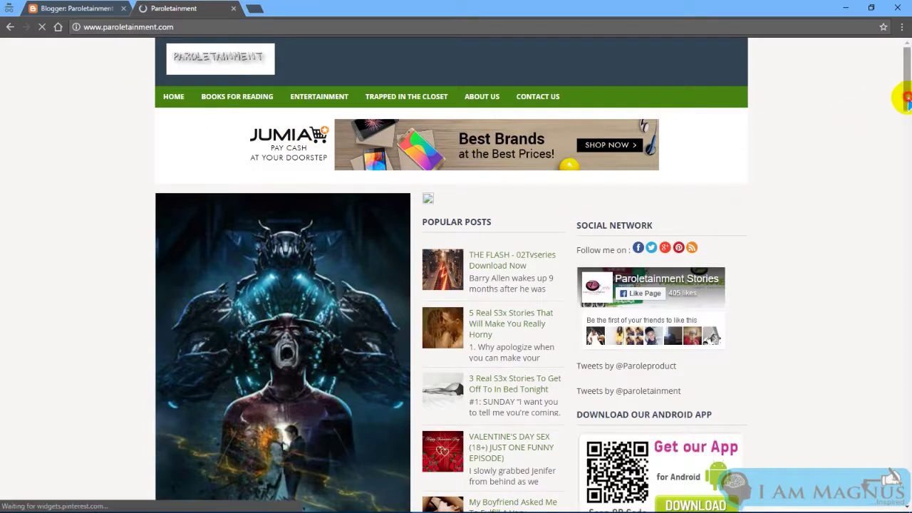
drag(907, 91, 910, 157)
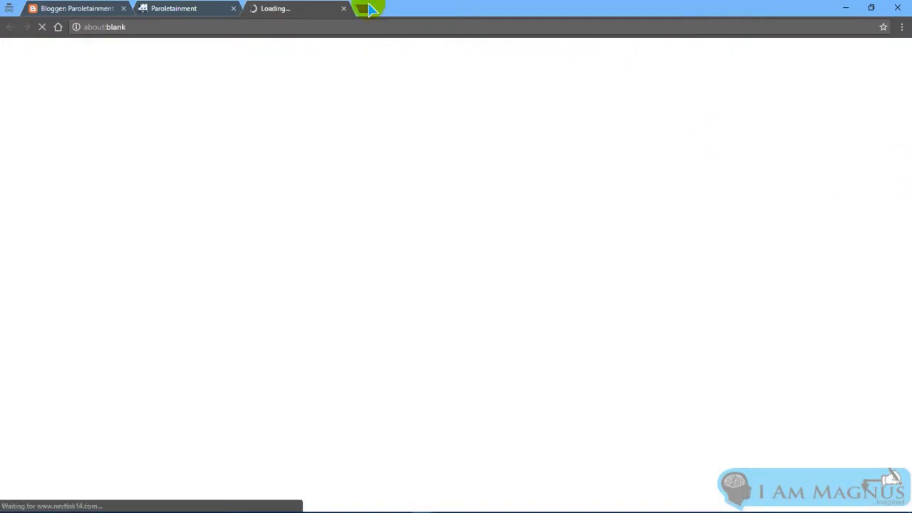
- Close the popup ad tab and minimize the blog window
click(344, 8)
mouse_move(906, 143)
mouse_down()
mouse_move(905, 162)
mouse_move(906, 100)
mouse_up()
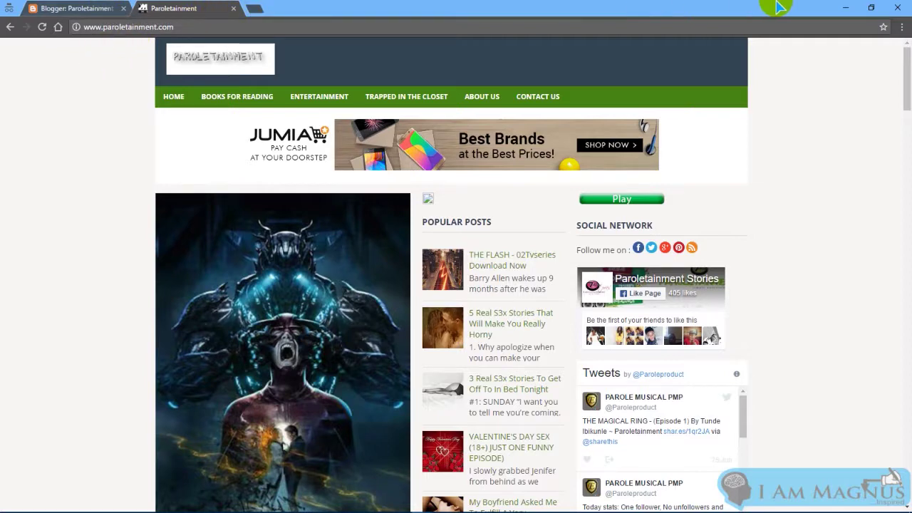
click(845, 8)
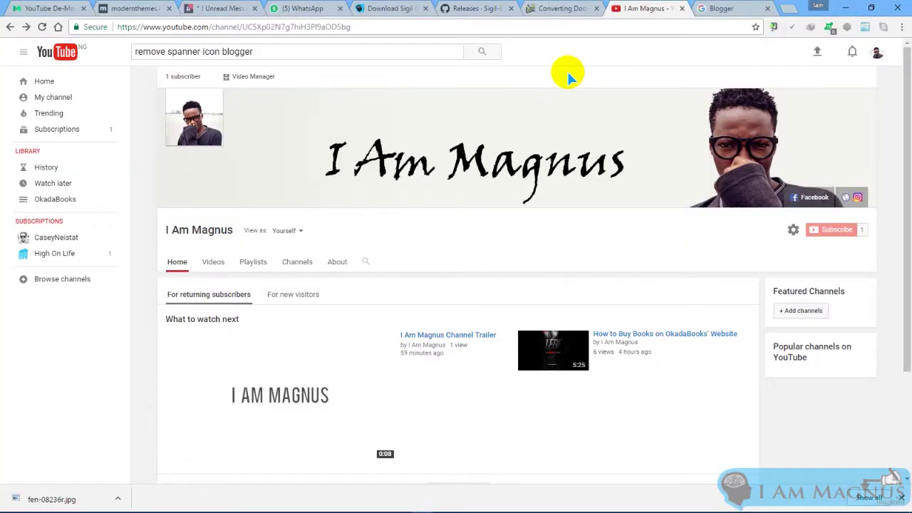